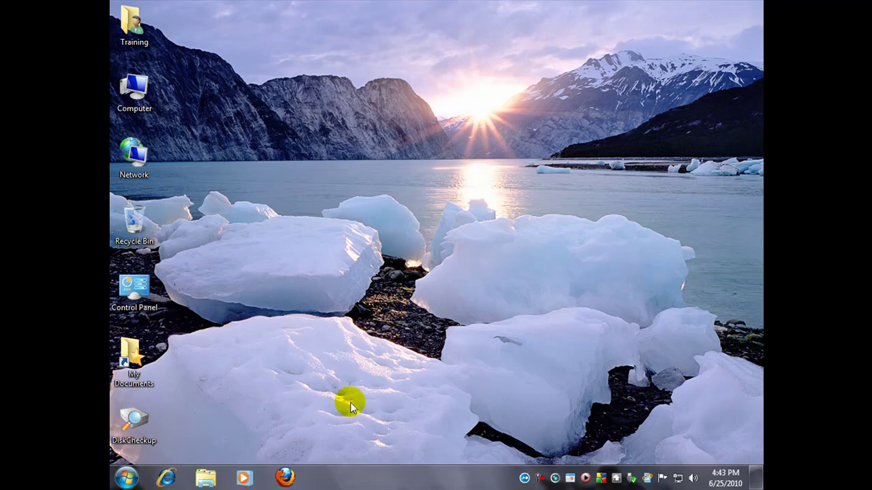
# - Open the DiskCheckup desktop folder and its 'PassMark DiskCheckup - SMART hard…' web shortcut
pyautogui.click(133, 426)
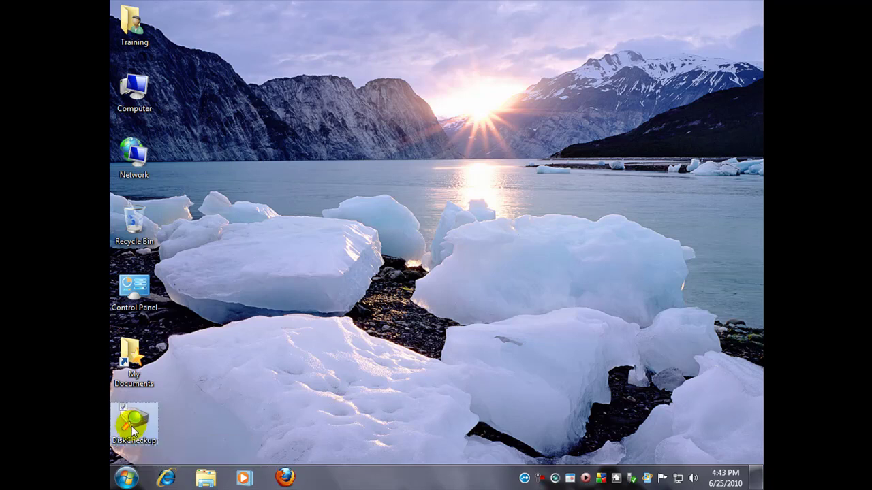
pyautogui.doubleClick(133, 426)
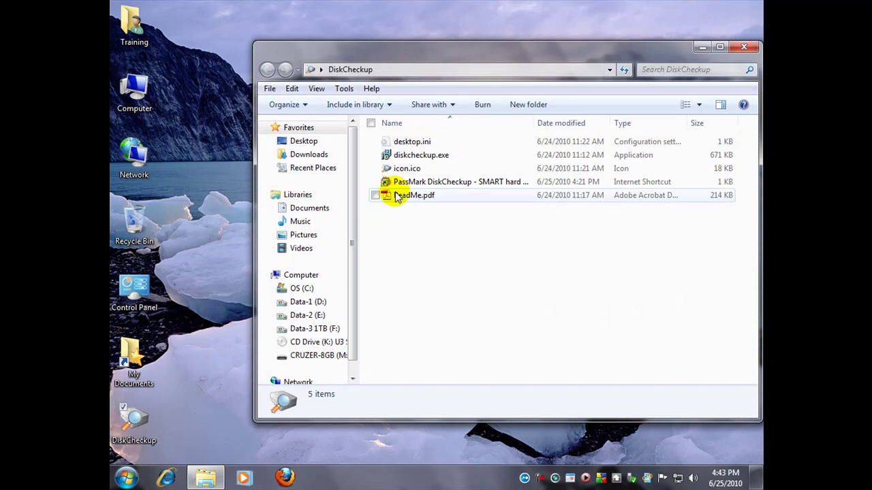
pyautogui.click(387, 182)
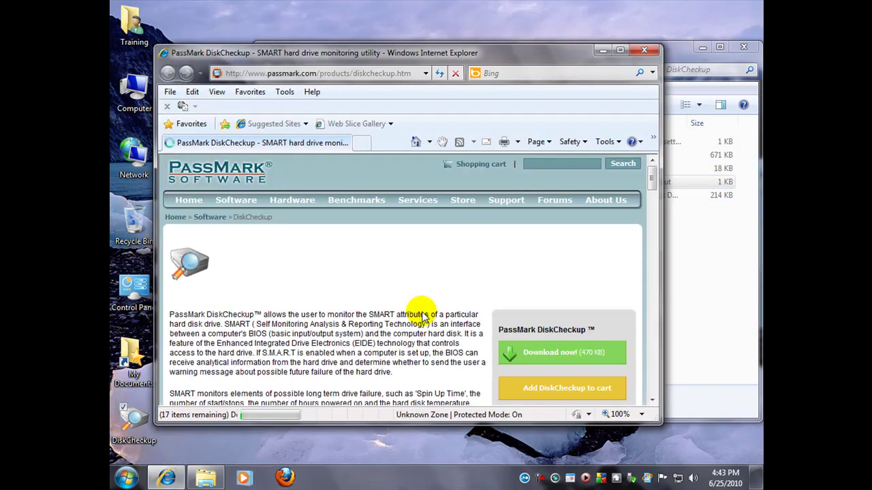
# - Maximize the Internet Explorer window showing the DiskCheckup V2.1 (Build 1004) product page
pyautogui.click(622, 49)
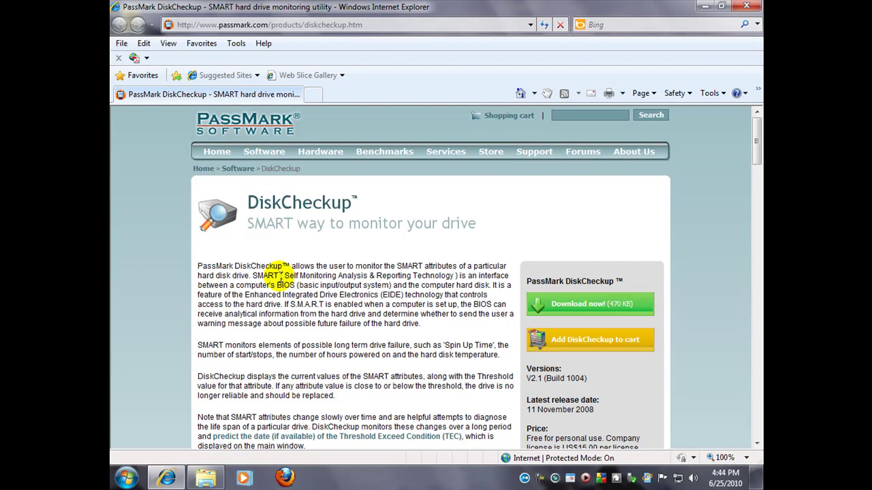
# - Save diskcheckup.exe to the Desktop via Download now!, then close Internet Explorer
pyautogui.click(558, 307)
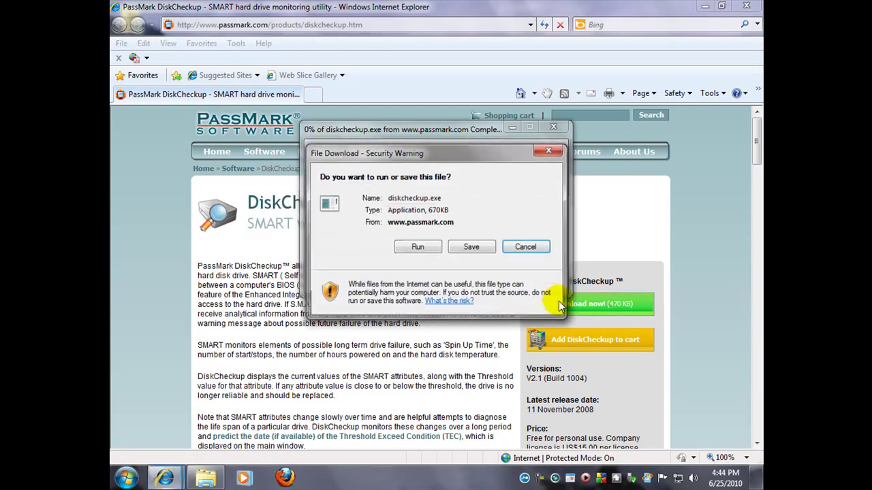
pyautogui.click(472, 247)
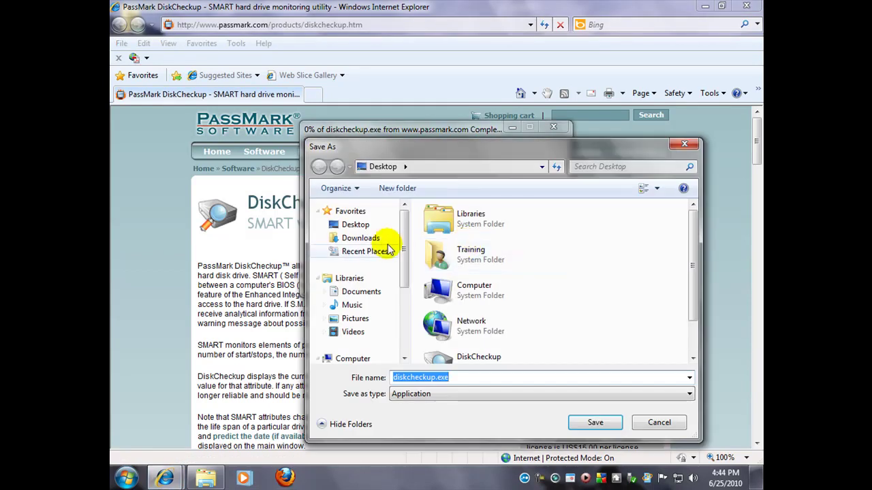
pyautogui.click(354, 226)
pyautogui.click(590, 423)
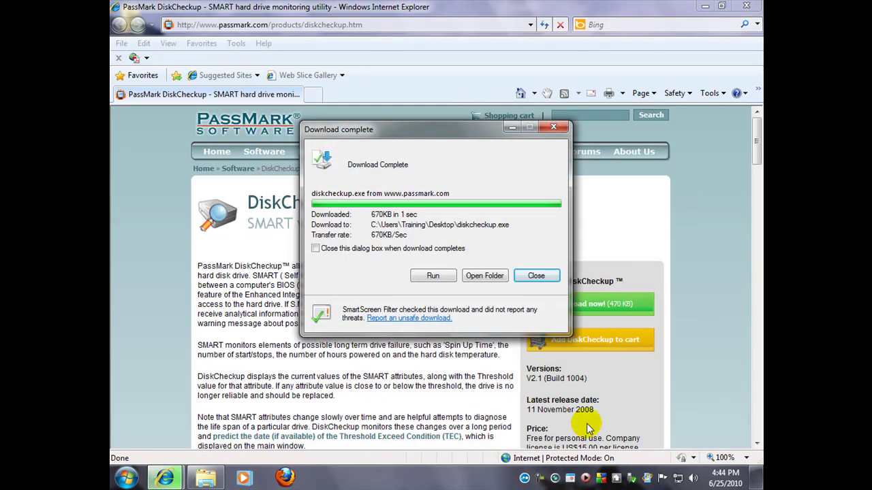
pyautogui.click(535, 275)
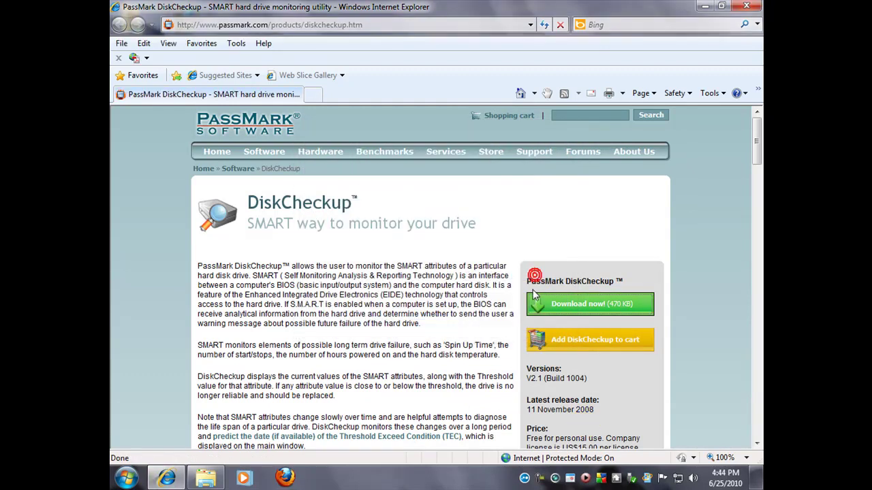
pyautogui.click(746, 5)
# - Close the DiskCheckup folder and run diskcheckup.exe from the desktop, approving the security prompts
pyautogui.click(744, 46)
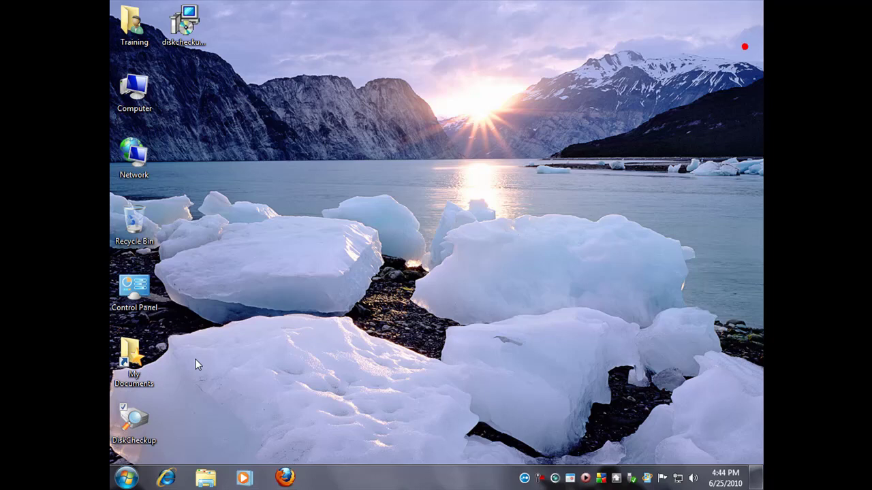
pyautogui.moveTo(184, 24); pyautogui.dragTo(289, 242)
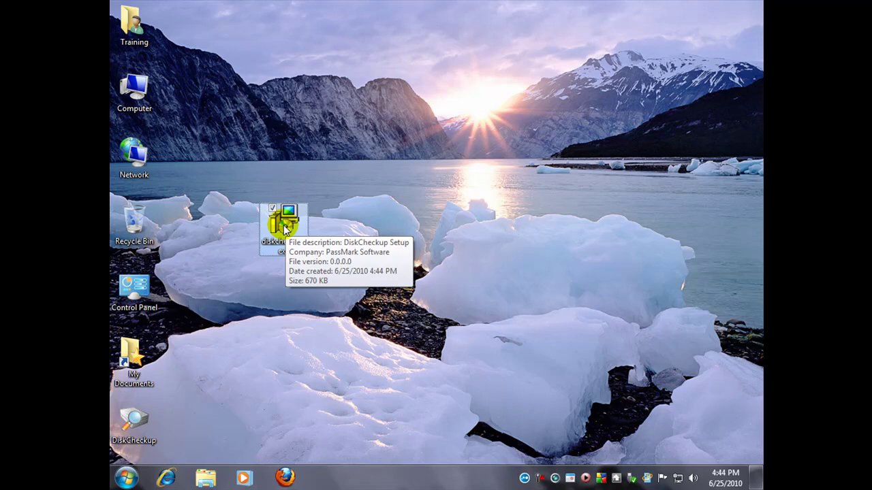
pyautogui.doubleClick(285, 230)
pyautogui.click(463, 250)
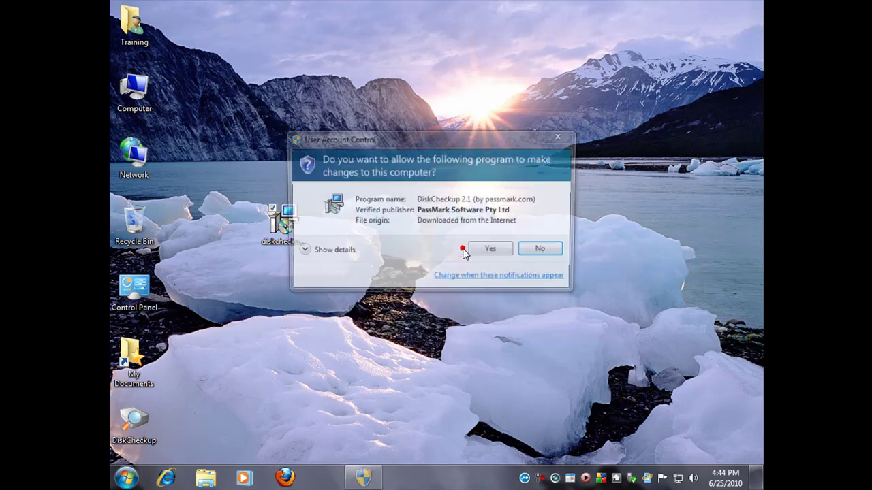
pyautogui.click(490, 249)
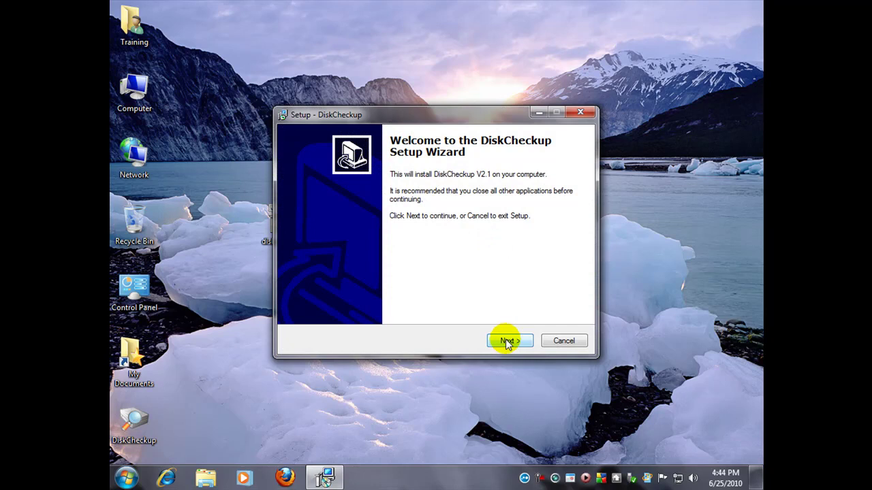
# - Accept the licence and install with default location, Start Menu folder and desktop icon
pyautogui.click(507, 342)
pyautogui.click(321, 302)
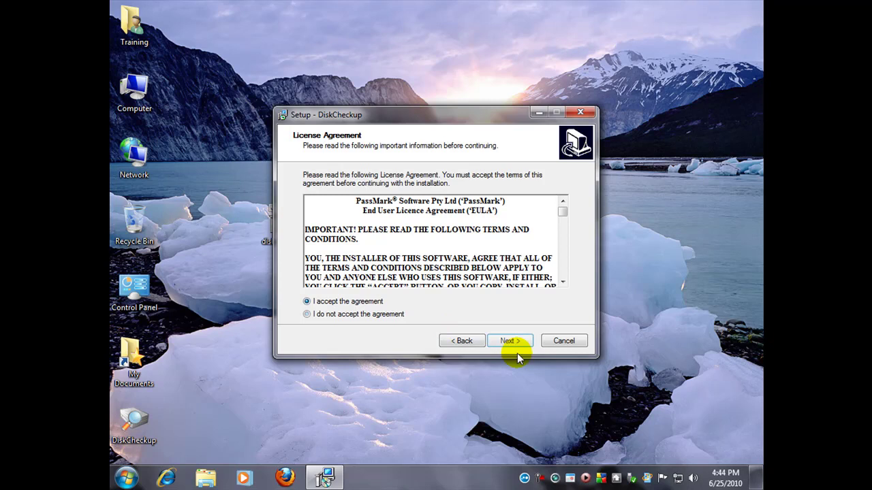
pyautogui.click(503, 341)
pyautogui.click(505, 341)
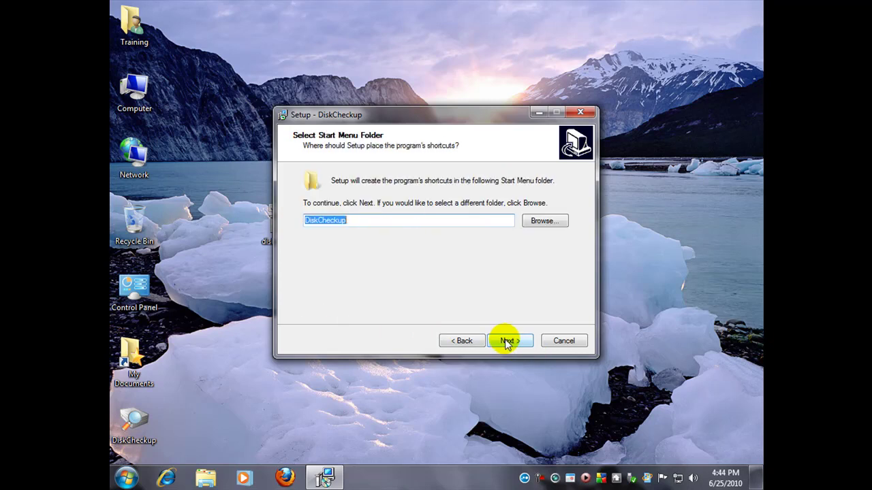
pyautogui.click(507, 342)
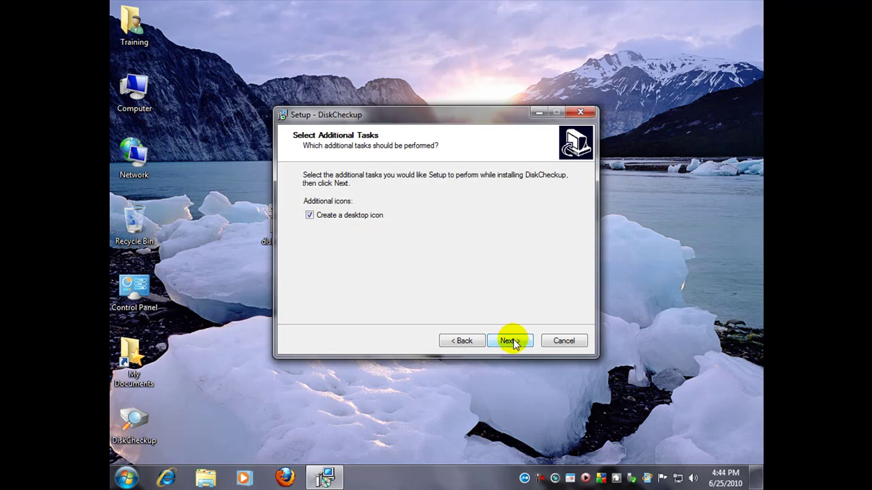
pyautogui.click(512, 341)
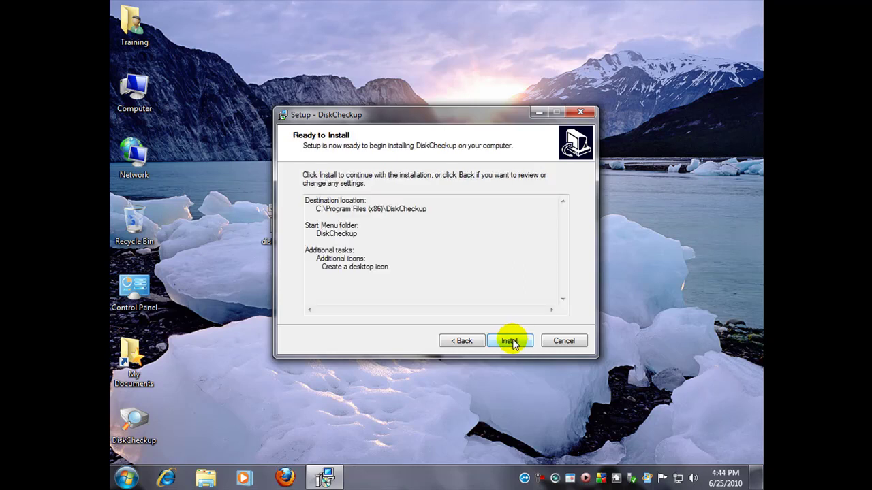
pyautogui.click(511, 341)
pyautogui.click(511, 341)
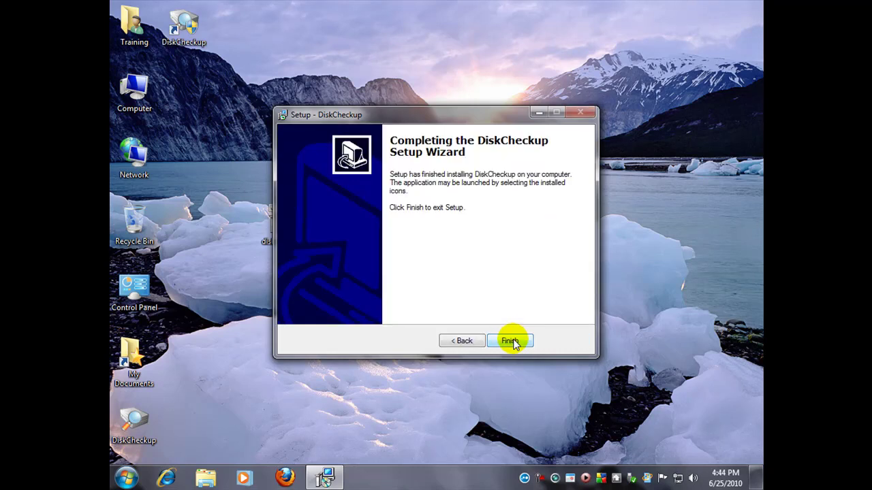
pyautogui.click(511, 341)
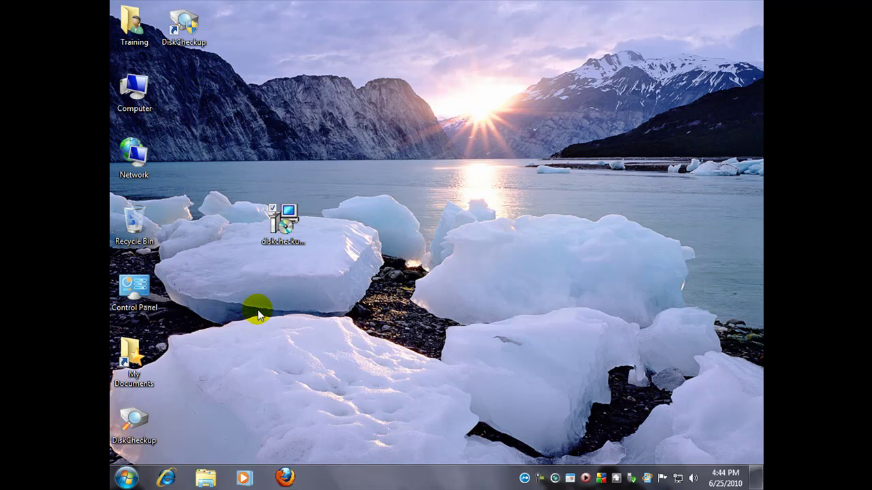
# - Launch DiskCheckup and view Device Info for the two WDC drives and the ST3320820AS
pyautogui.doubleClick(184, 27)
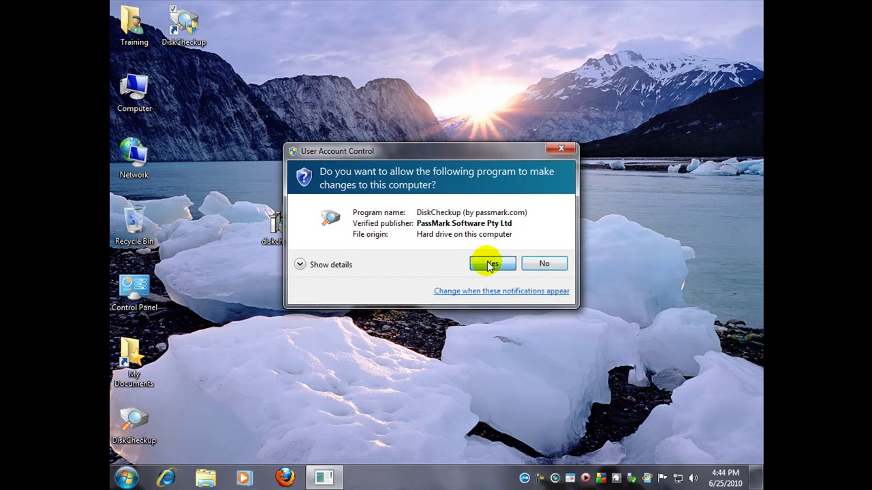
pyautogui.click(489, 264)
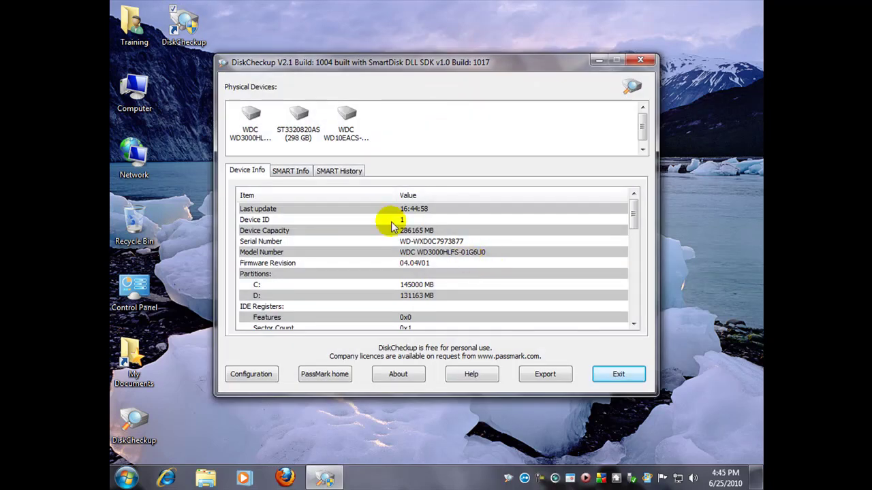
pyautogui.click(252, 119)
pyautogui.click(298, 128)
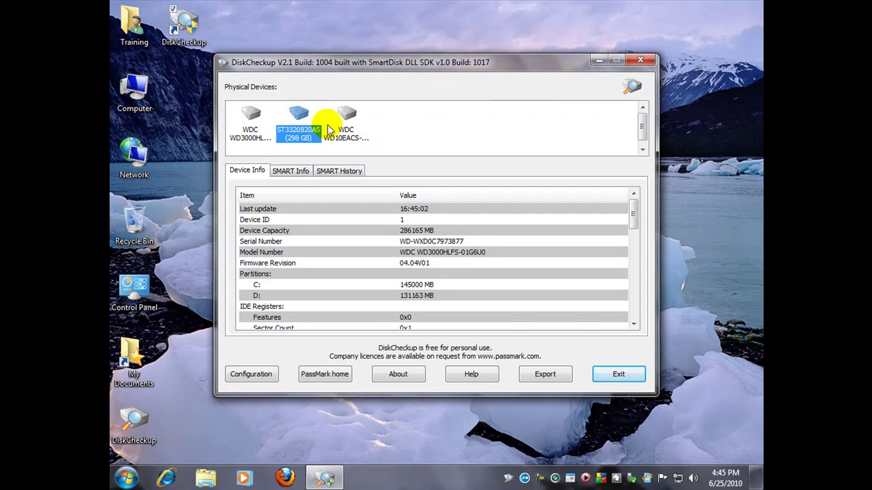
pyautogui.click(346, 126)
pyautogui.click(260, 130)
pyautogui.click(296, 128)
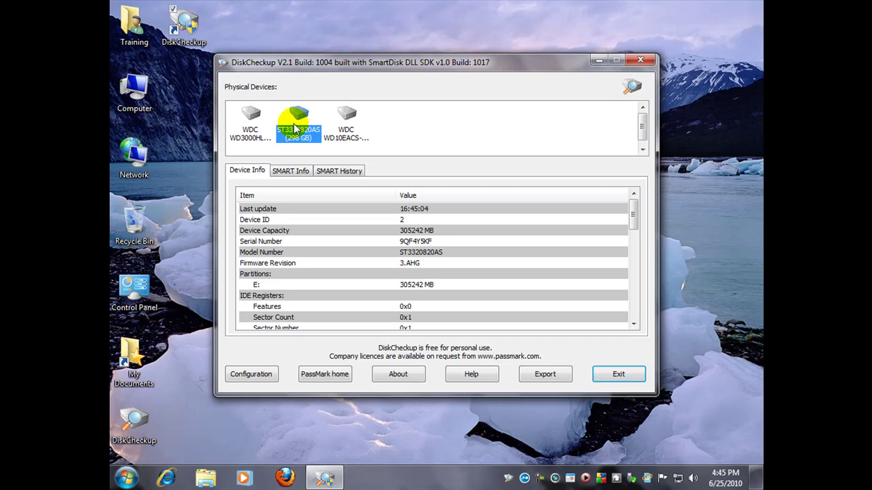
pyautogui.click(250, 128)
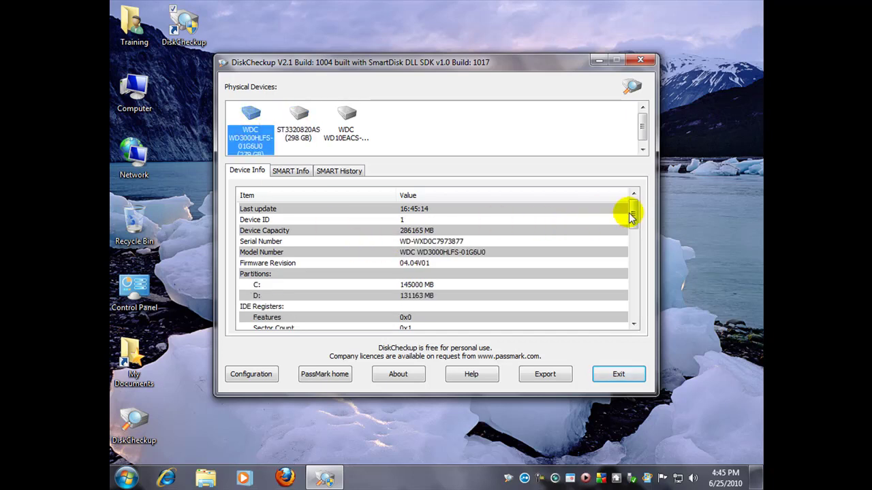
pyautogui.moveTo(634, 214)
pyautogui.mouseDown()
pyautogui.moveTo(647, 302)
pyautogui.moveTo(635, 212)
pyautogui.mouseUp()
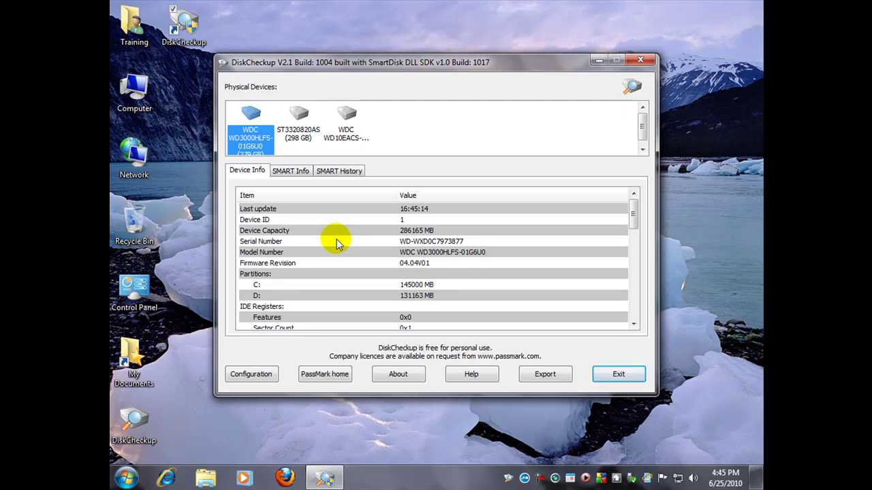
# - Select the 298 GB ST3320820AS drive, open SMART Info, and scroll its attribute table
pyautogui.click(299, 135)
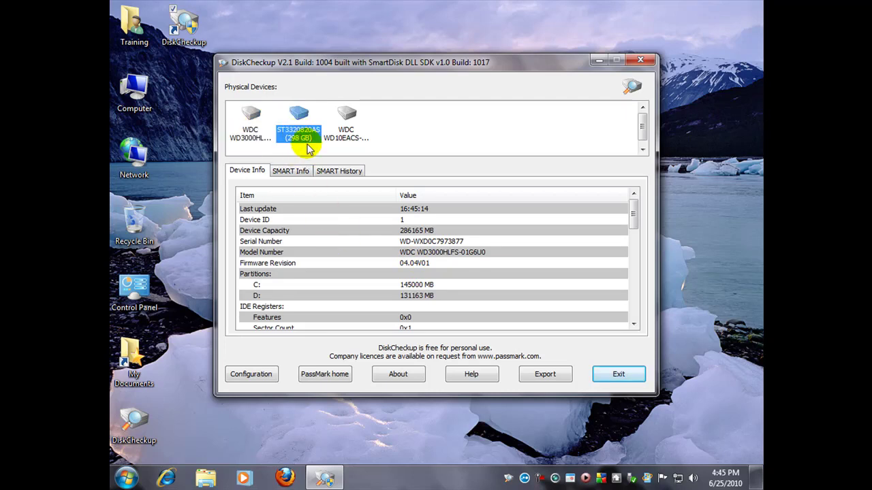
pyautogui.click(288, 173)
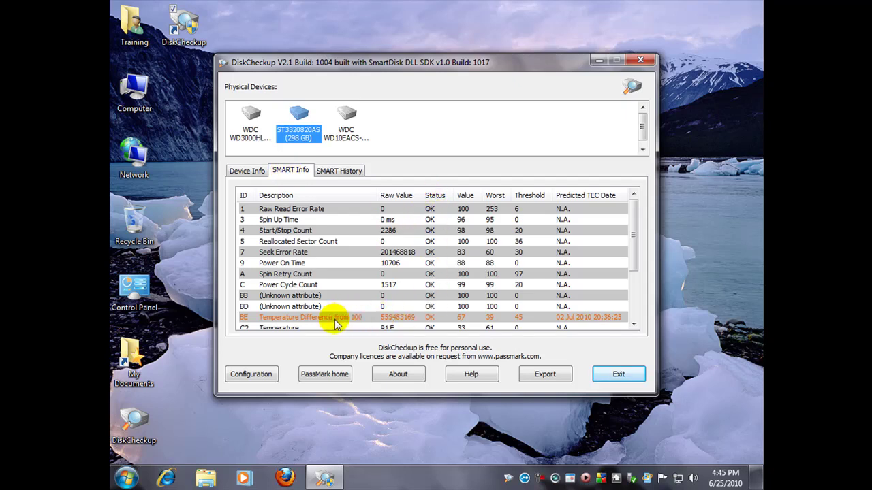
pyautogui.moveTo(632, 249); pyautogui.dragTo(626, 270)
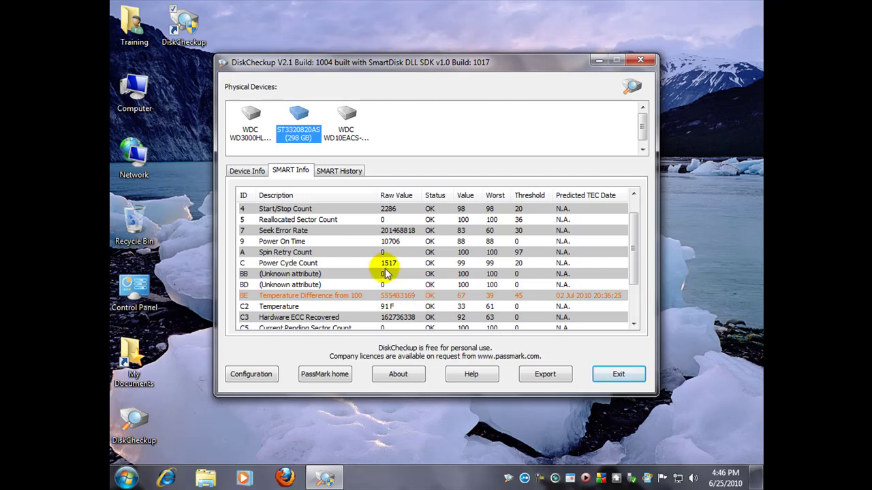
# - Select the 279 GB WDC WD3000HLFS-01G6U0 drive and scroll through its SMART attributes
pyautogui.click(254, 126)
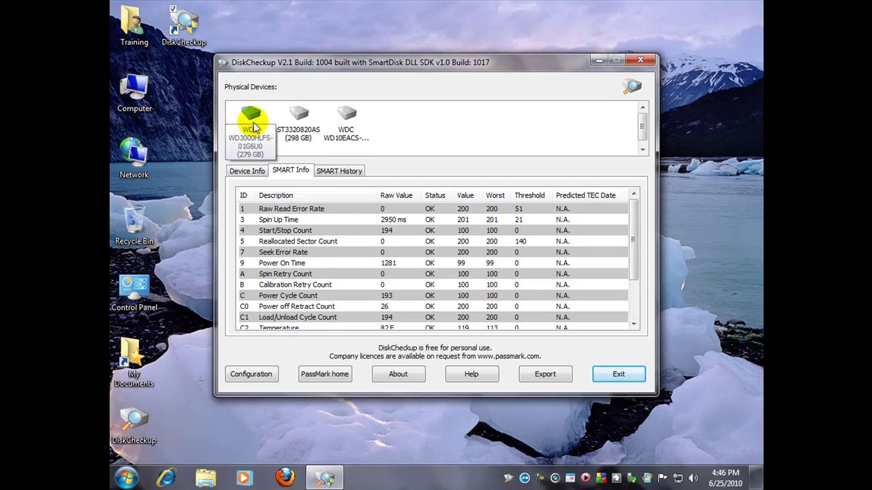
pyautogui.click(253, 126)
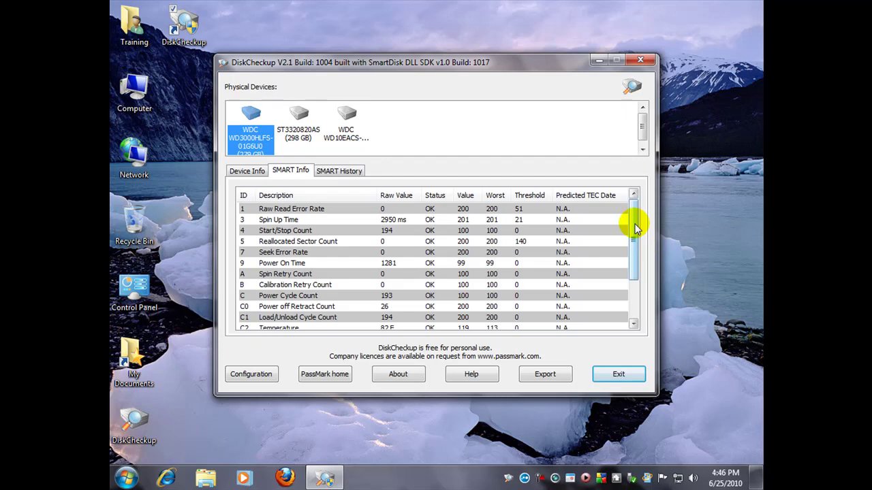
pyautogui.moveTo(635, 229); pyautogui.dragTo(632, 292)
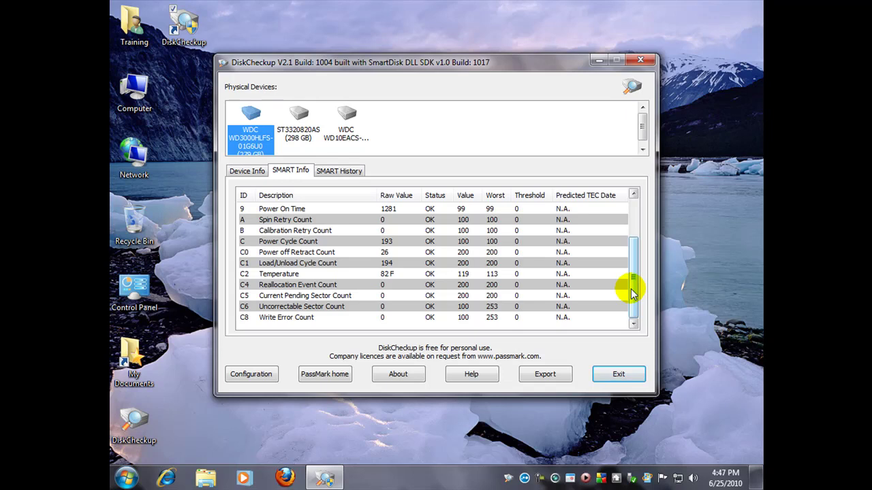
# - Exit DiskCheckup with its Exit button
pyautogui.click(610, 374)
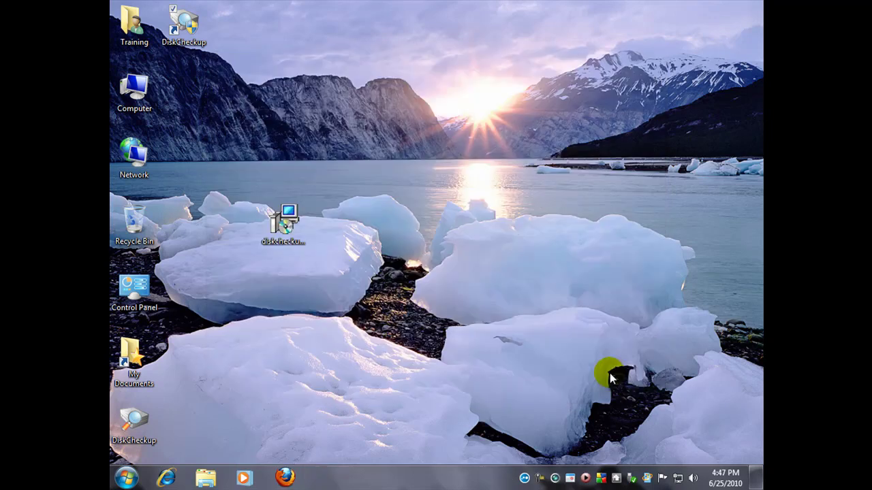